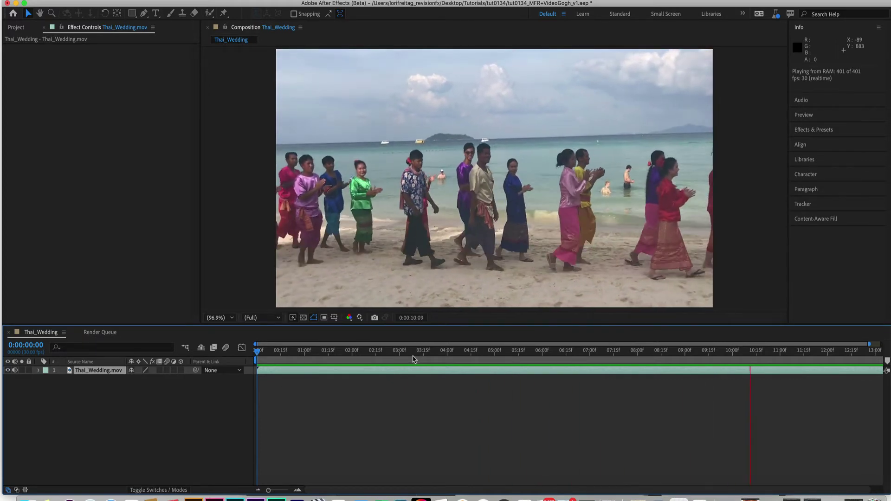
From the first frame, apply RE:Vision Video Gogh to the Thai_Wedding.mov clip.
click(810, 351)
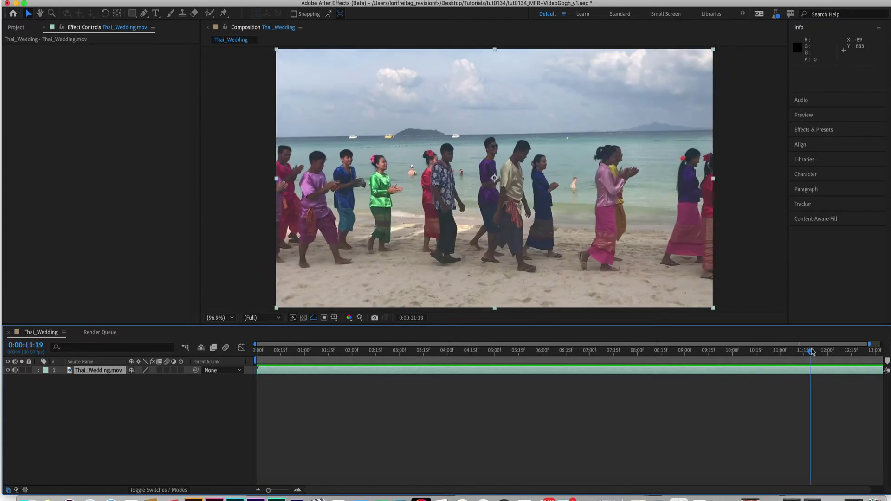
drag(812, 351, 247, 346)
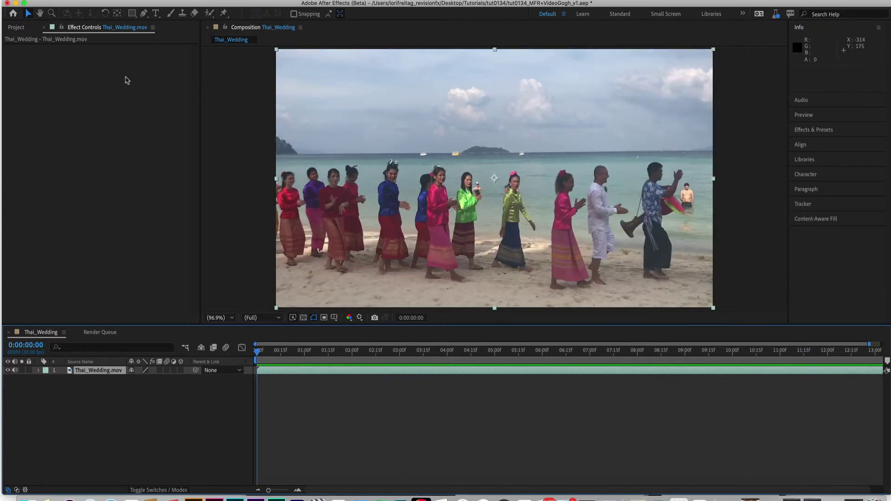
click(213, 0)
mouse_move(247, 189)
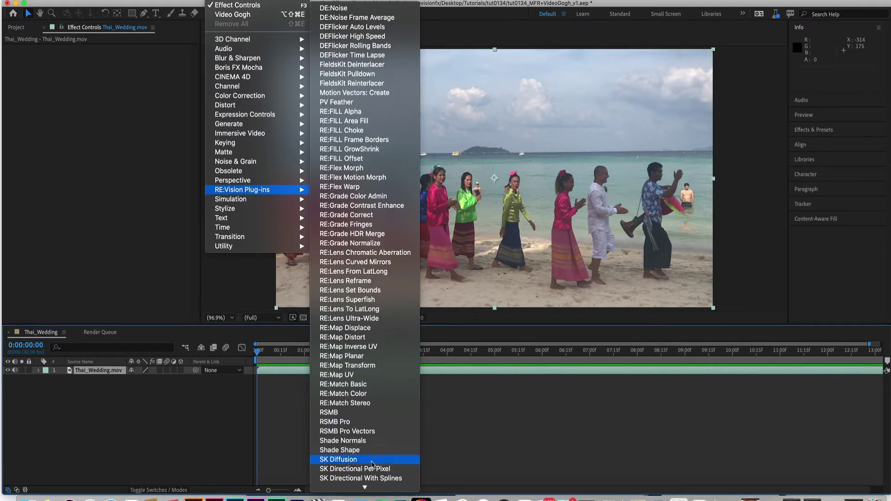
scroll(362, 464, down, 3)
click(370, 478)
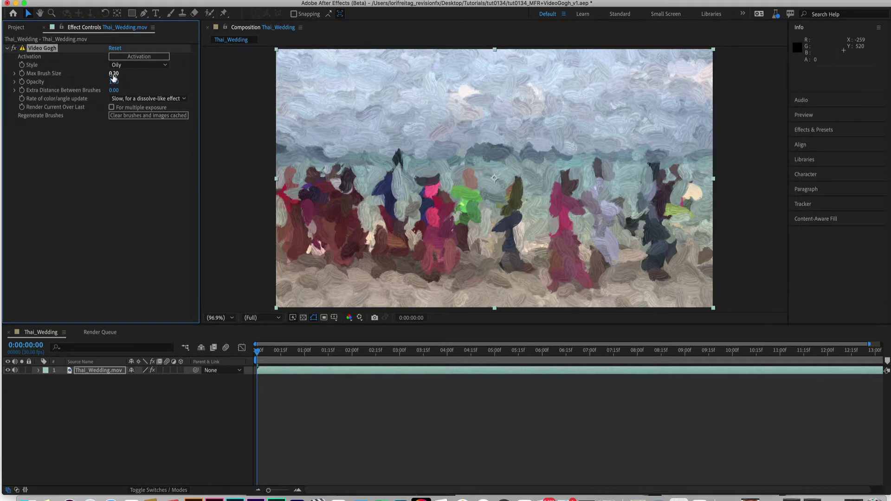
Reduce Video Gogh's Max Brush Size and set Style to Oily after trying Watercolor.
drag(113, 77, 101, 75)
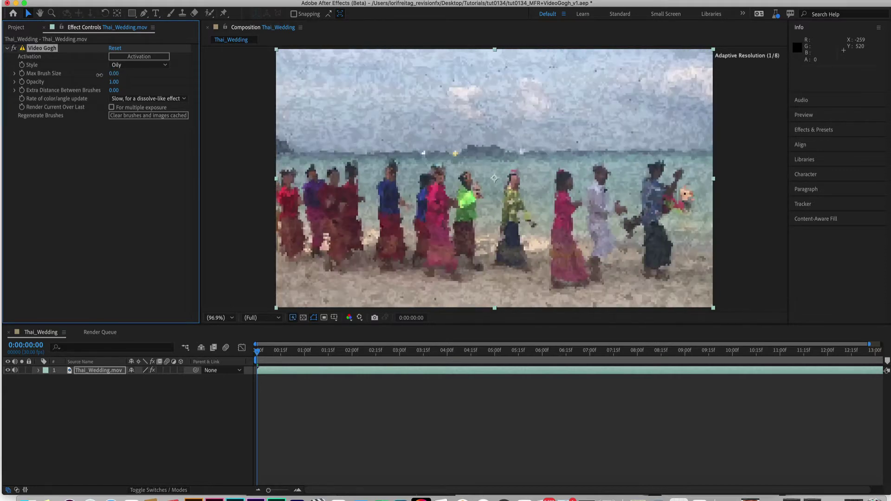
click(135, 65)
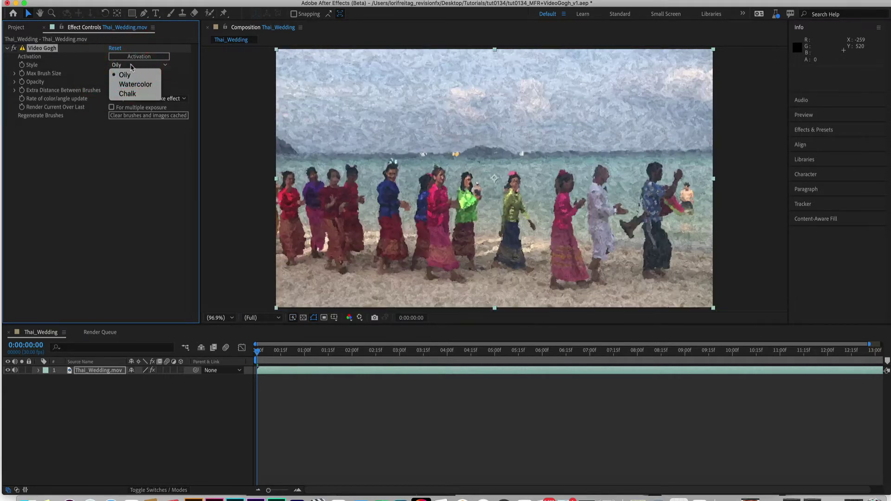
click(132, 87)
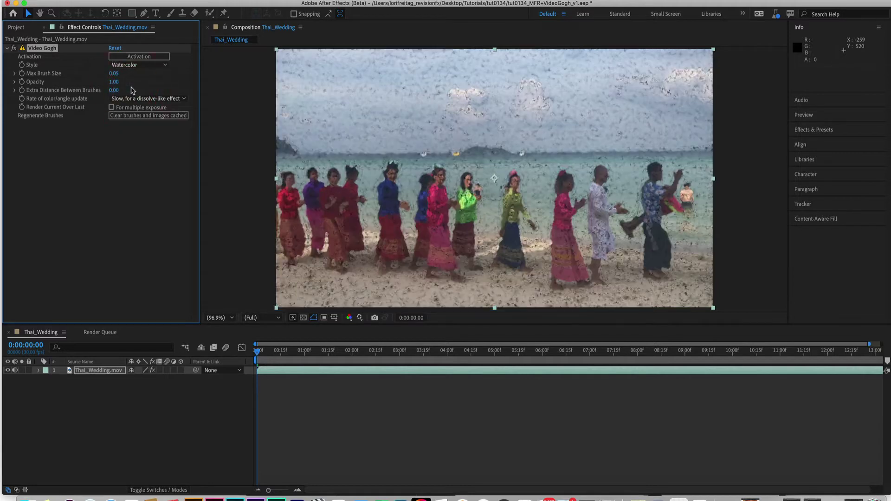
click(134, 65)
click(123, 73)
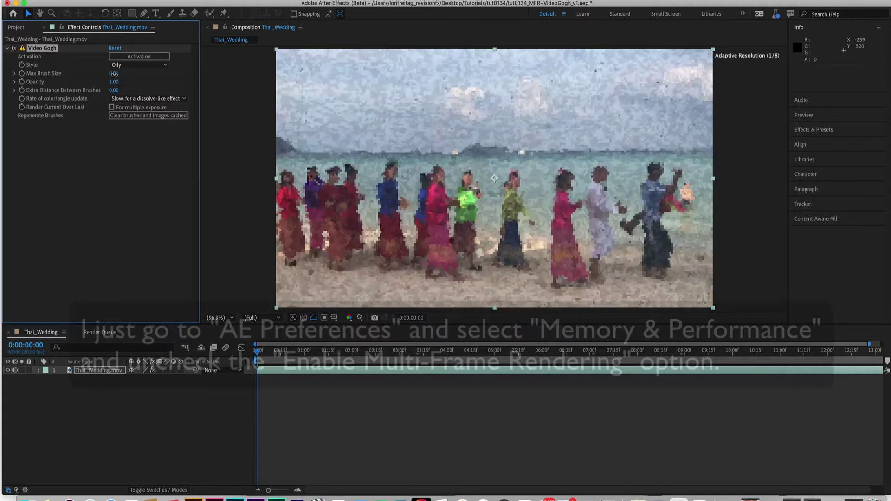
Set Max Brush Size to 0.02 and disable Multi-Frame Rendering in Memory & Performance preferences.
drag(113, 75, 108, 74)
click(55, 1)
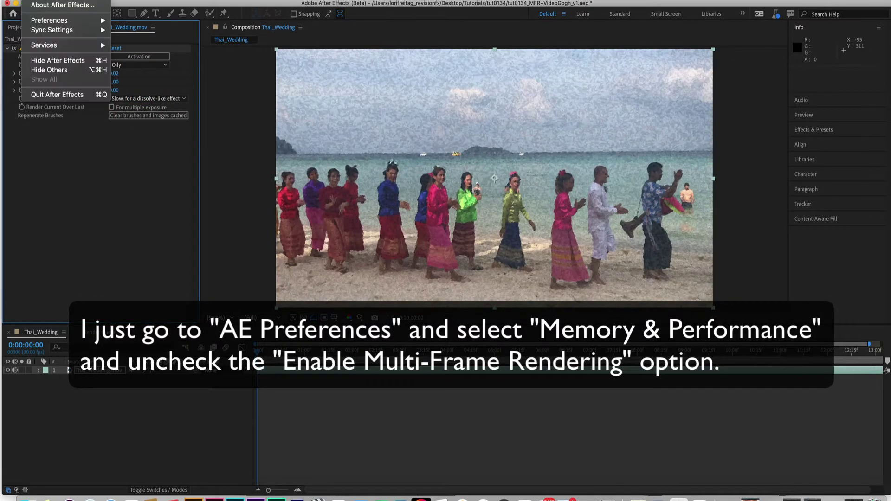
mouse_move(56, 21)
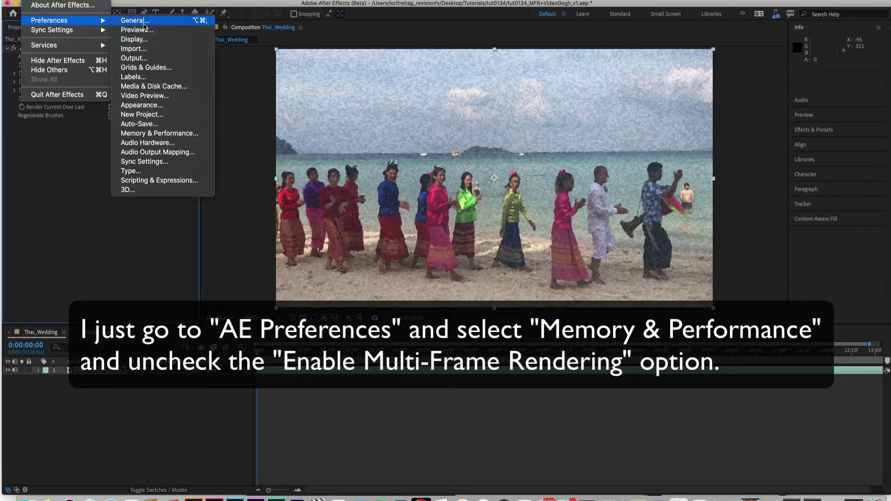
click(150, 134)
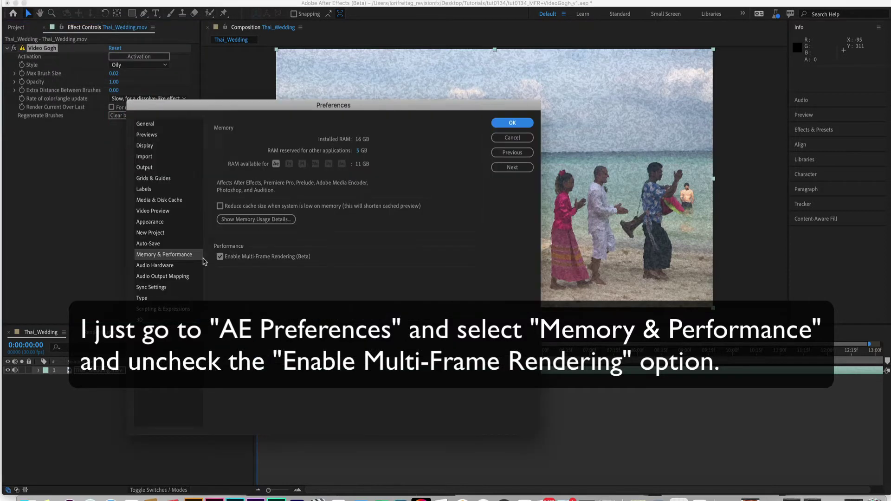
click(220, 256)
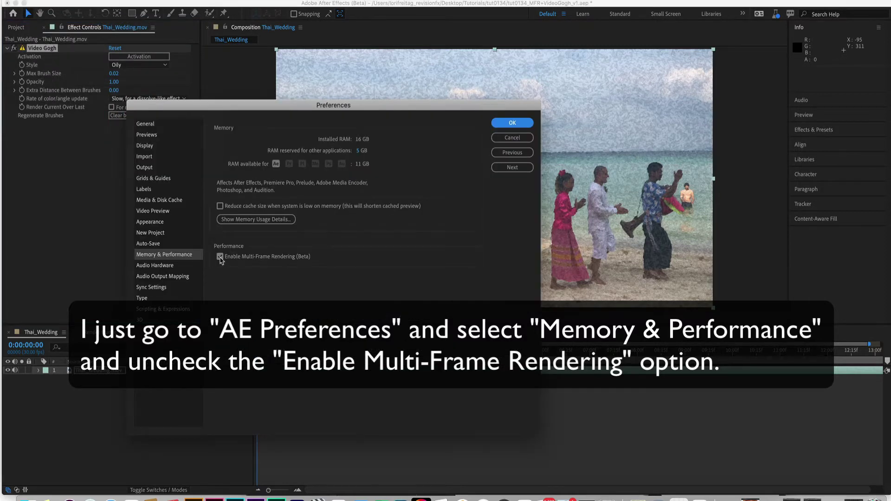
click(514, 122)
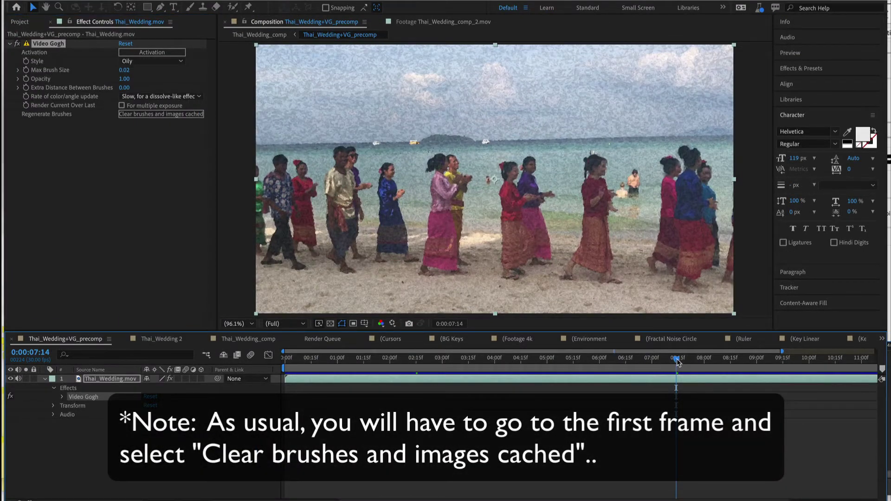
At frame 0, clear Video Gogh's cached brushes and images.
drag(677, 362, 255, 367)
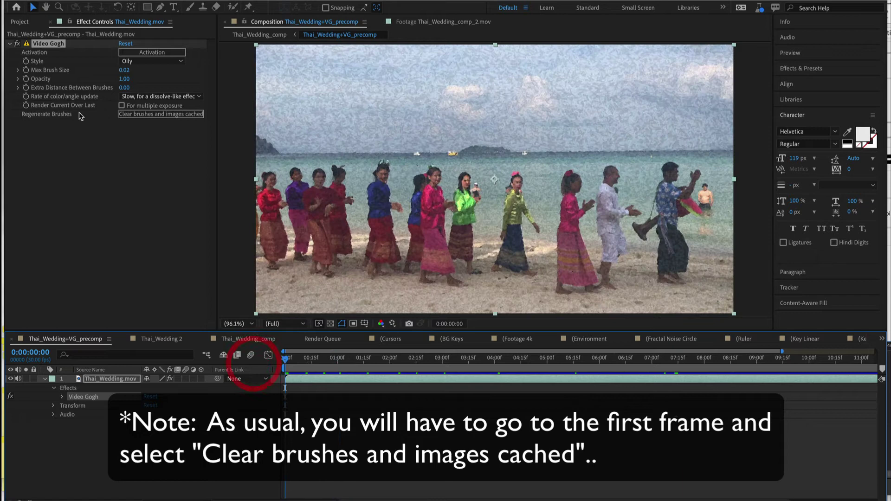
click(149, 114)
click(149, 114)
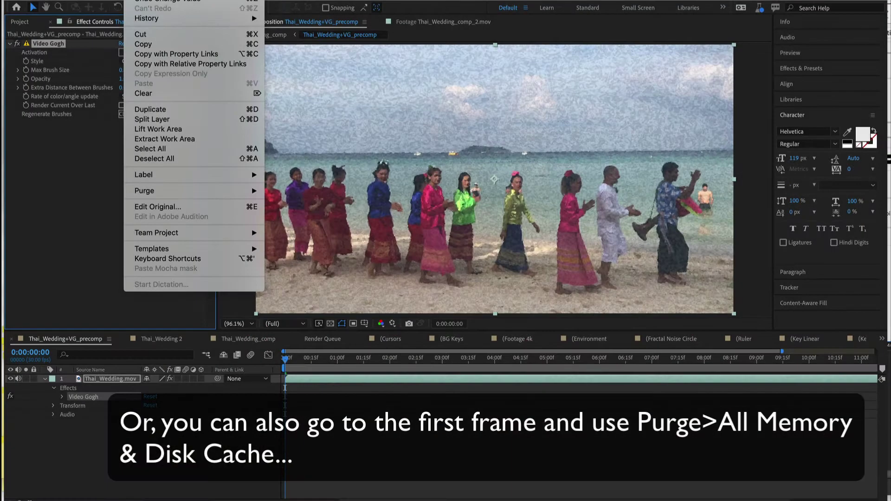
Purge all memory and disk cache, confirming the prompt.
mouse_move(176, 190)
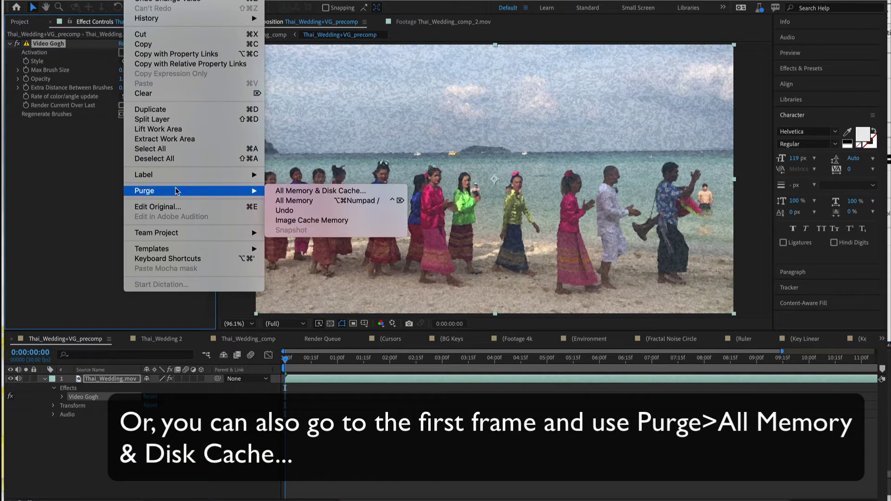
click(346, 191)
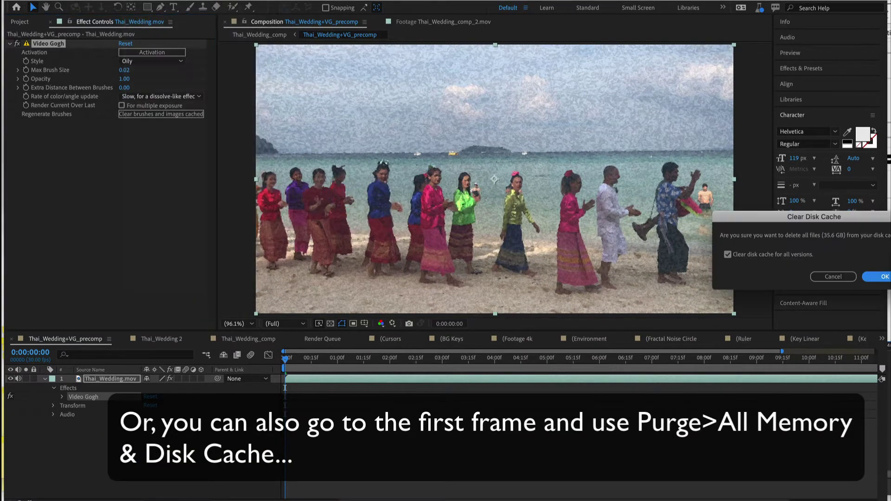
click(874, 277)
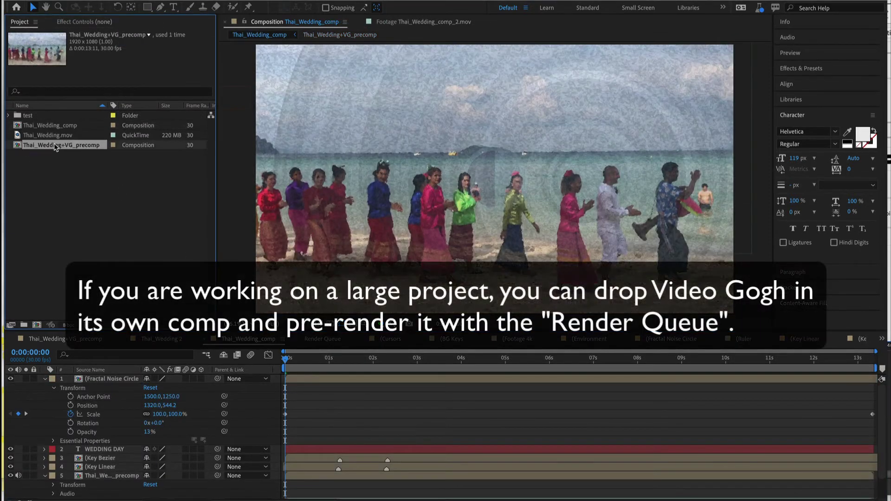
Open Thai_Wedding+VG_precomp and import the rendered 1_Thai_Wedding+VG.mov file.
double_click(55, 146)
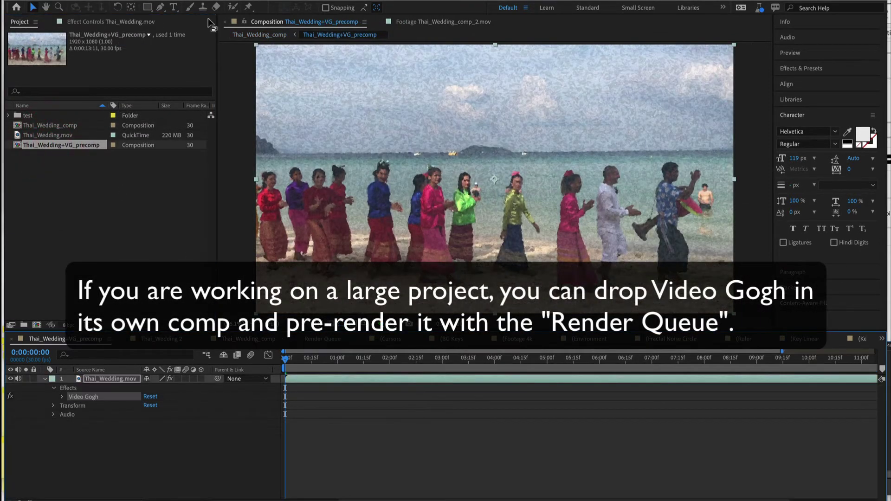
click(170, 1)
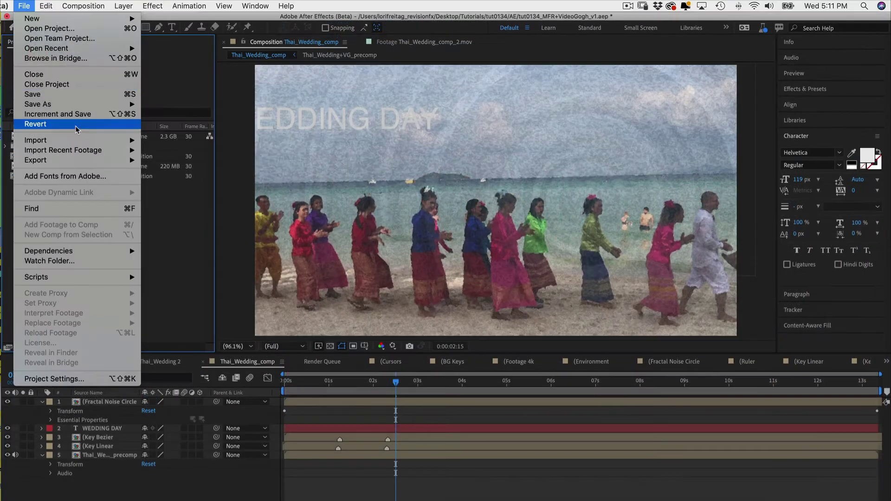
mouse_move(74, 139)
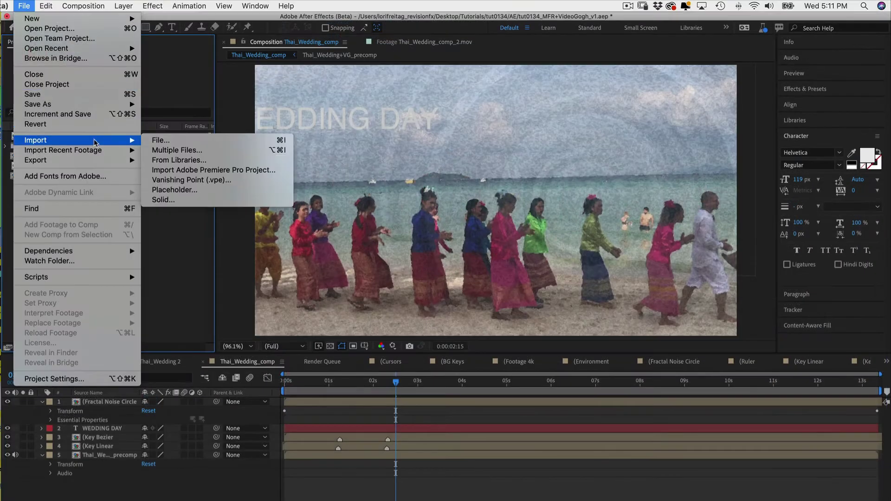
click(200, 141)
click(176, 119)
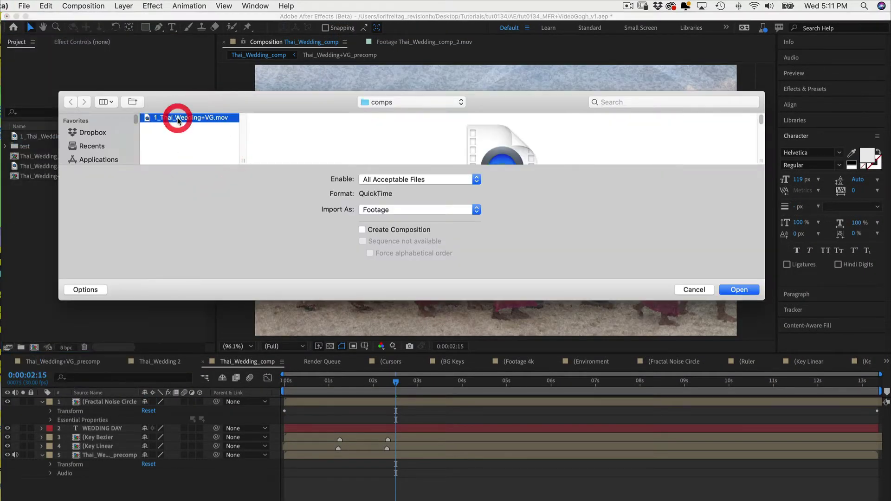
click(739, 289)
Place 1_Thai_Wedding+VG.mov above the precomp layer and toggle the precomp's visibility.
drag(56, 146, 110, 452)
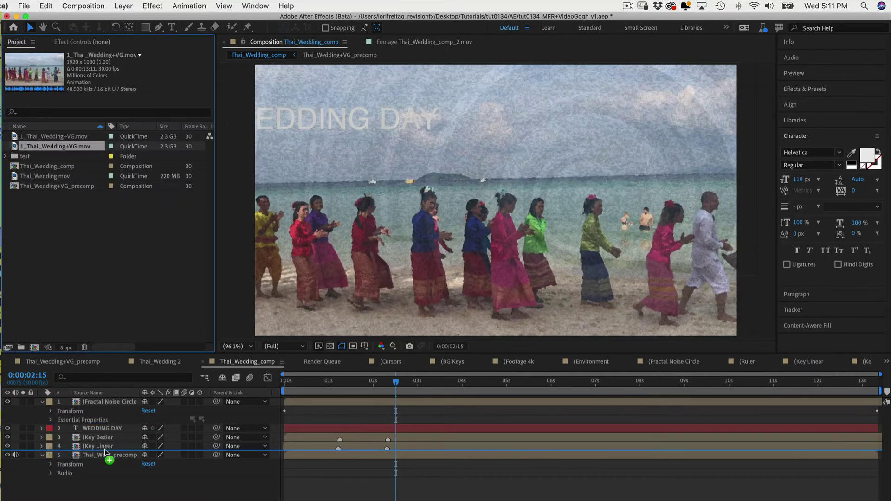
click(104, 452)
click(7, 464)
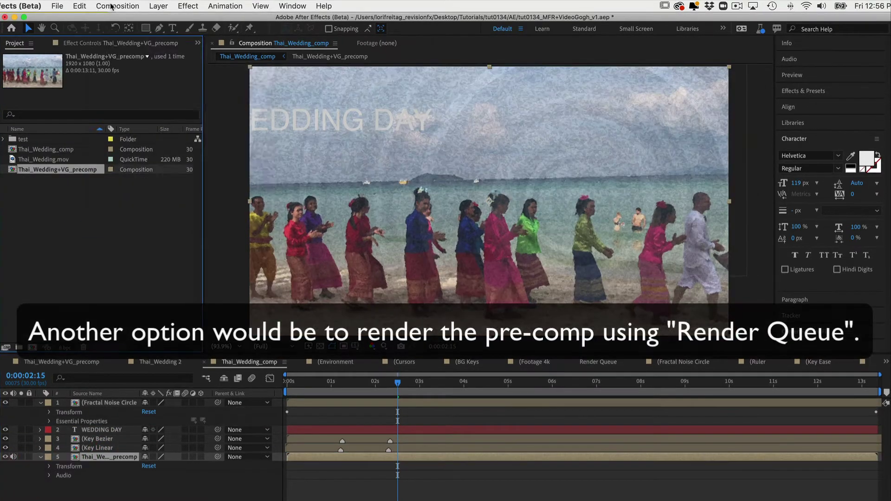
Render the precomp with Post-Render Action Import & Replace Usage linked to this comp.
click(112, 7)
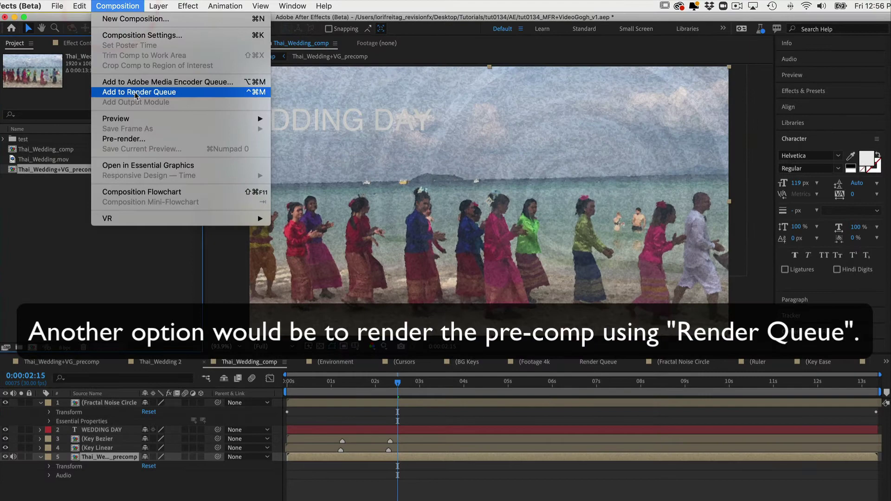
click(135, 93)
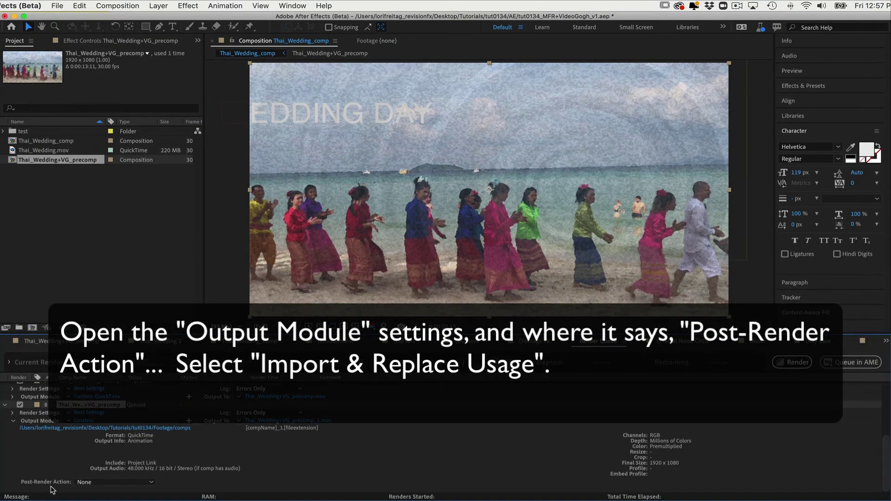
click(109, 482)
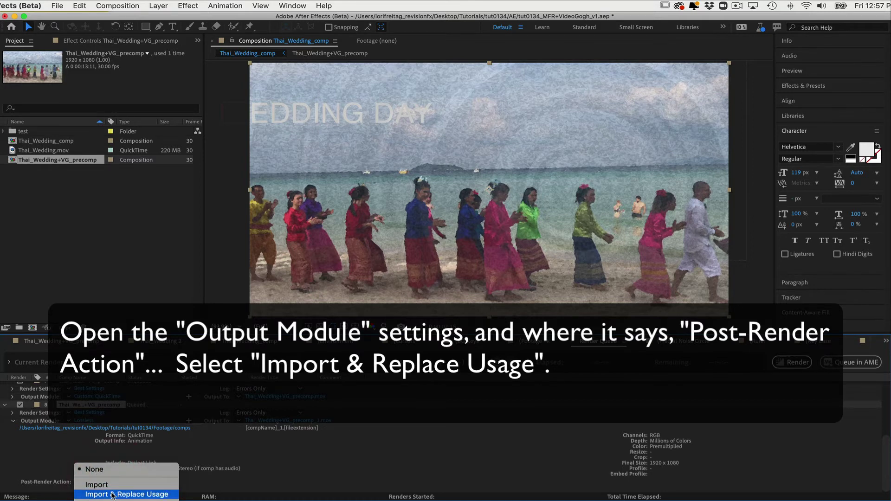
click(113, 494)
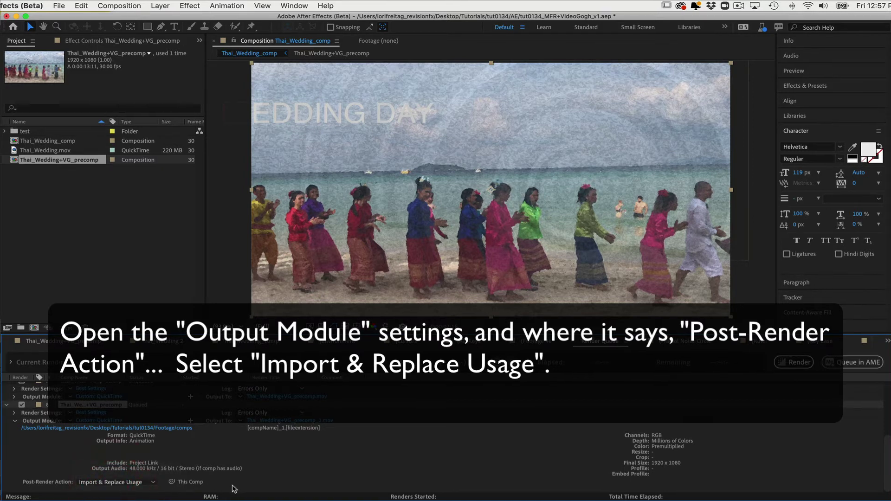
click(171, 482)
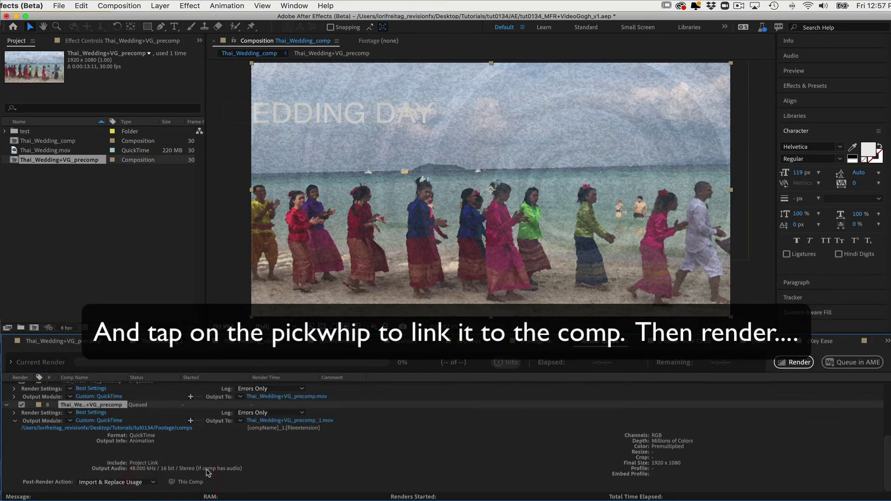
click(795, 362)
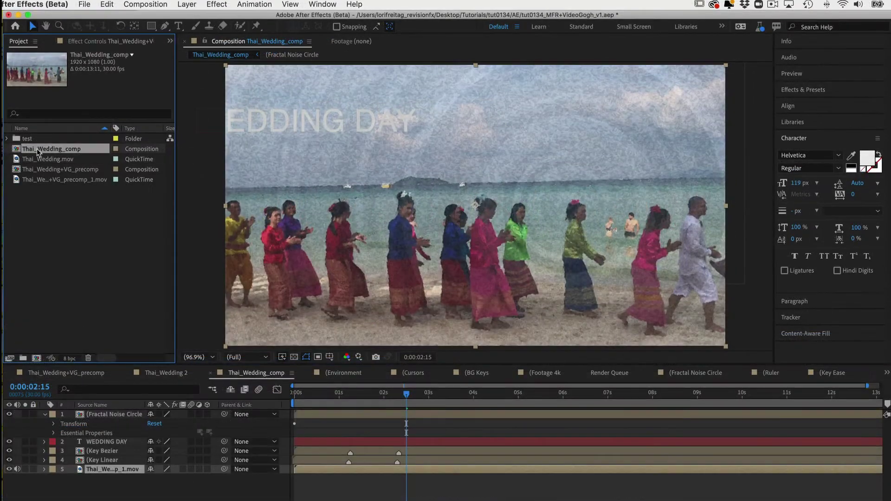
click(42, 149)
Check Enable Multi-Frame Rendering (Beta) in Memory & Performance preferences.
click(61, 4)
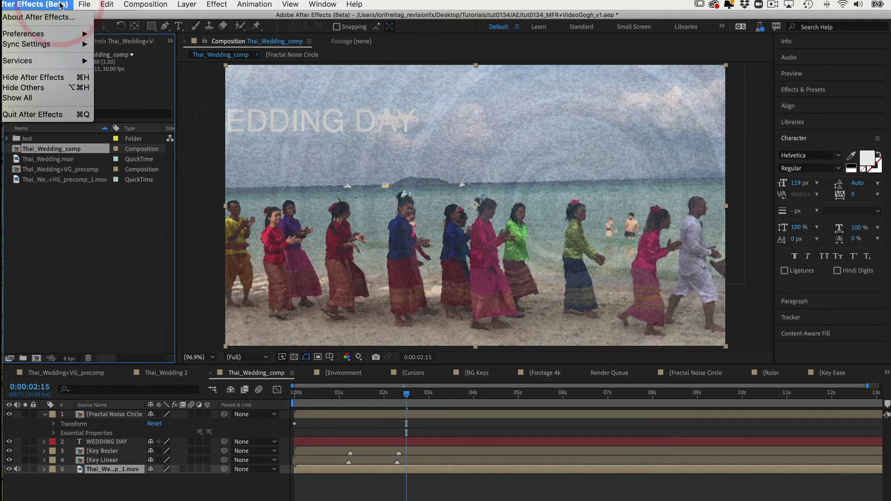
mouse_move(65, 33)
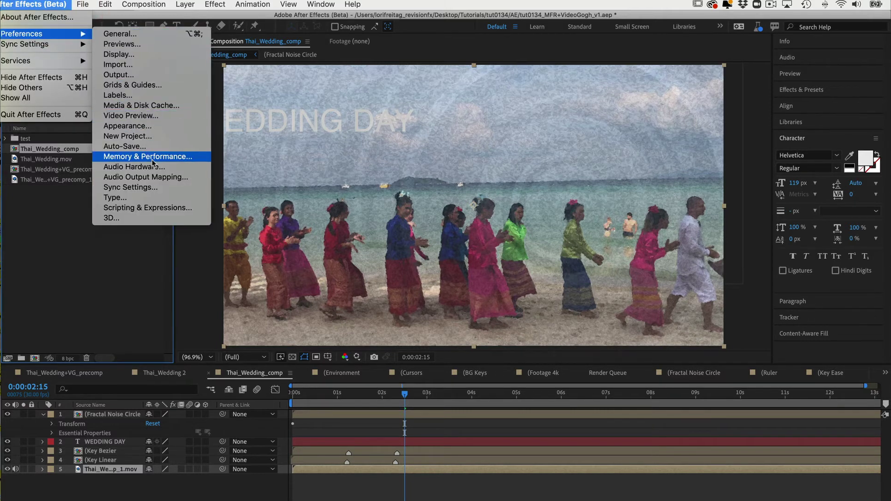
click(152, 160)
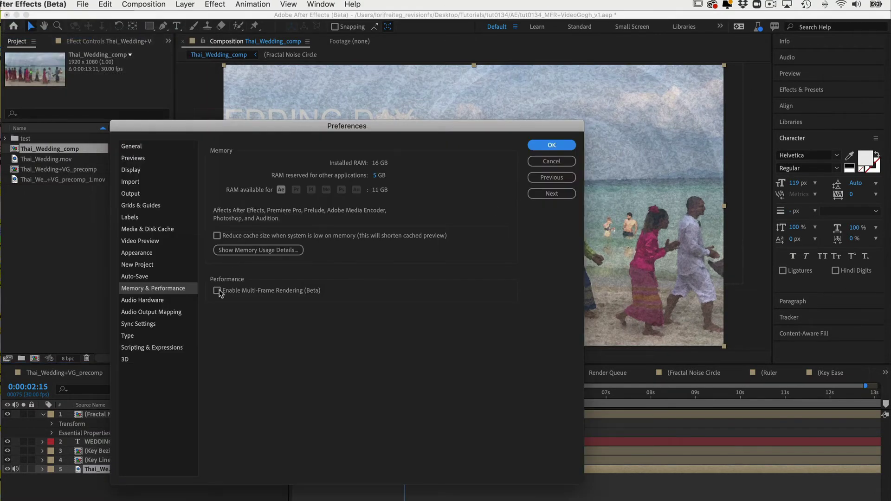
click(217, 290)
click(552, 145)
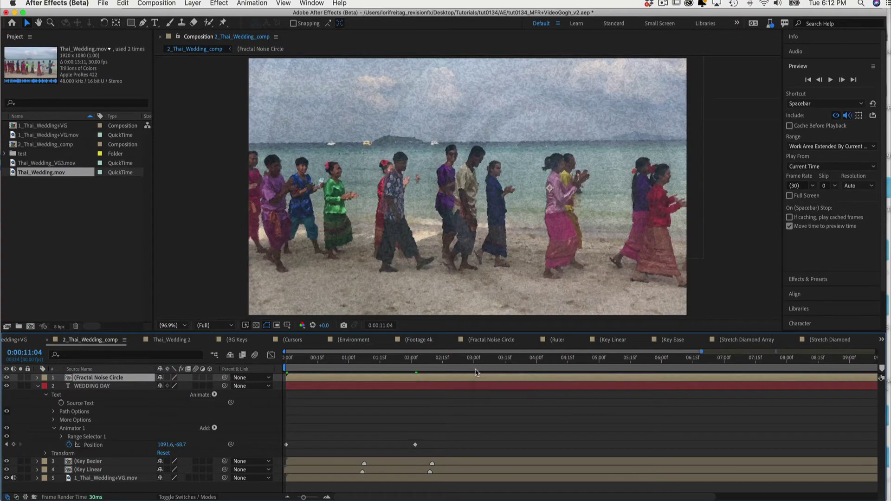
Move to about 1 second and enable Preview > Cache Frames When Idle, confirming it's checked.
drag(475, 372, 388, 396)
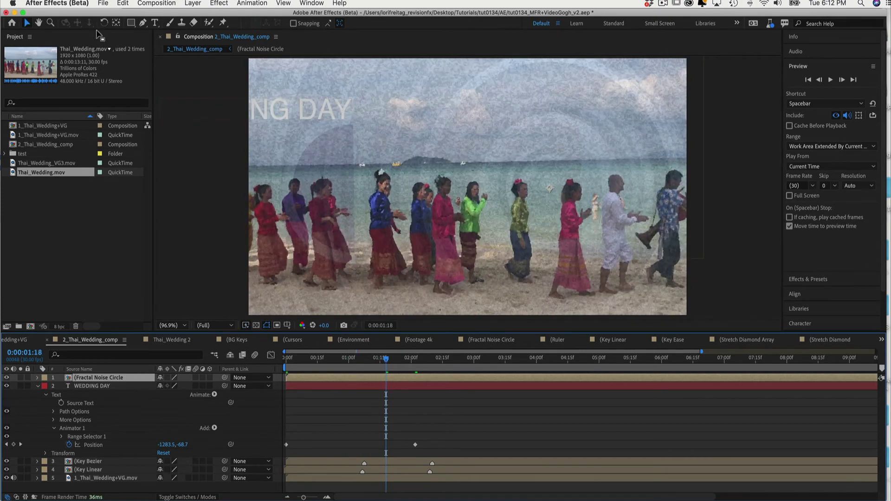
click(158, 4)
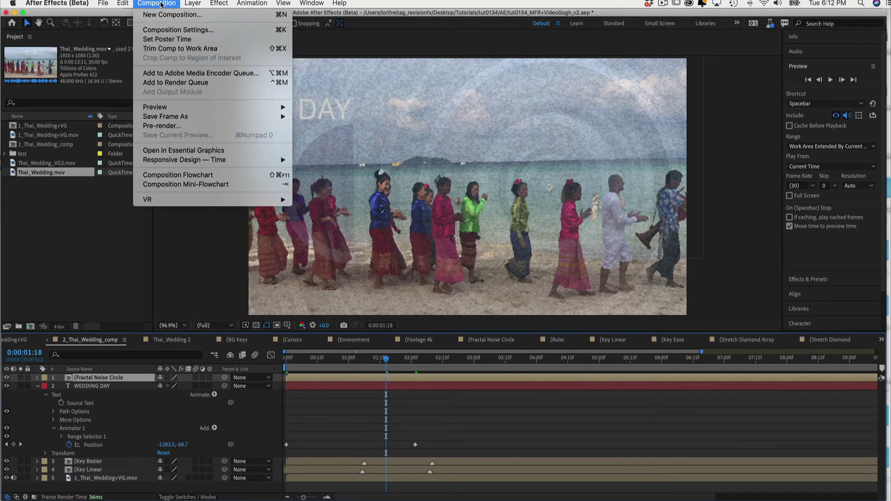
mouse_move(168, 108)
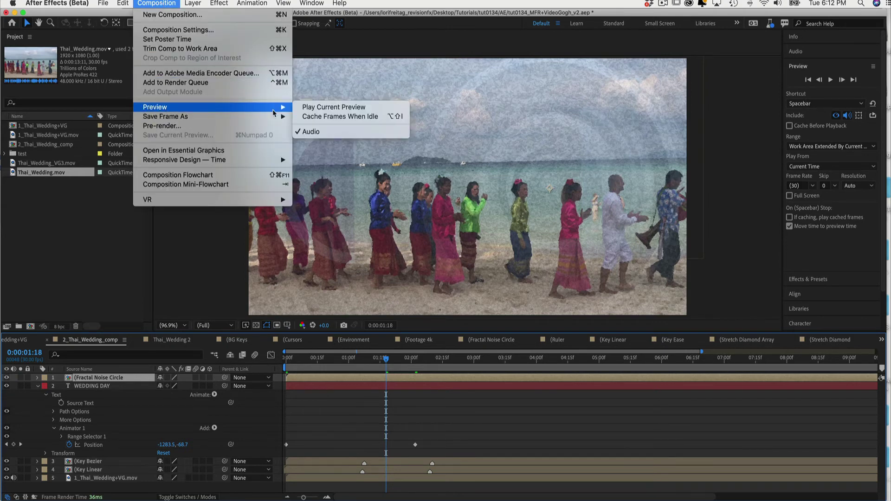
click(316, 117)
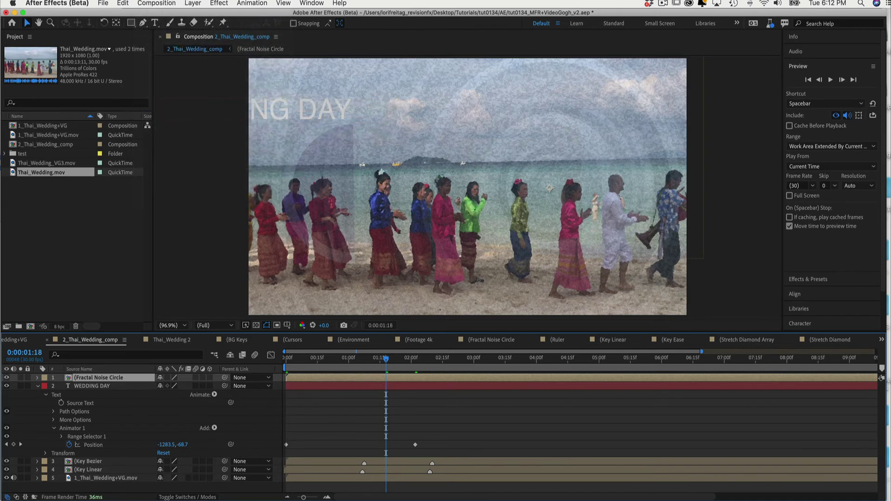
click(156, 4)
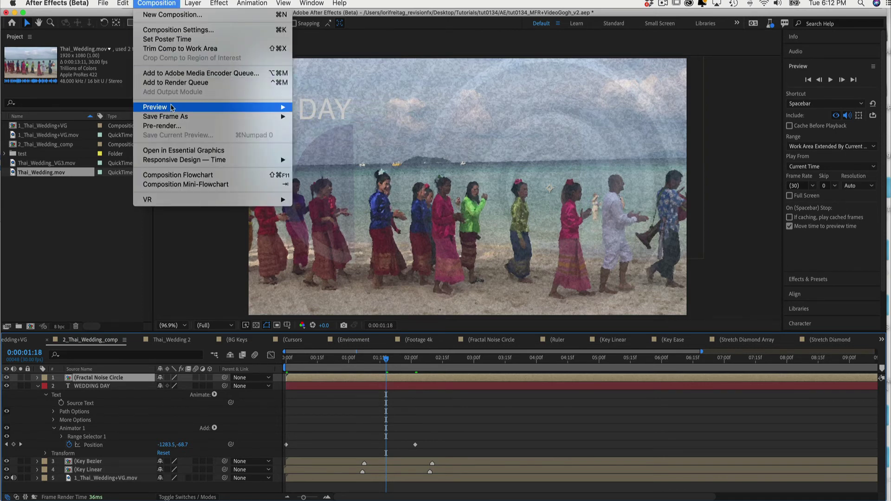
mouse_move(193, 107)
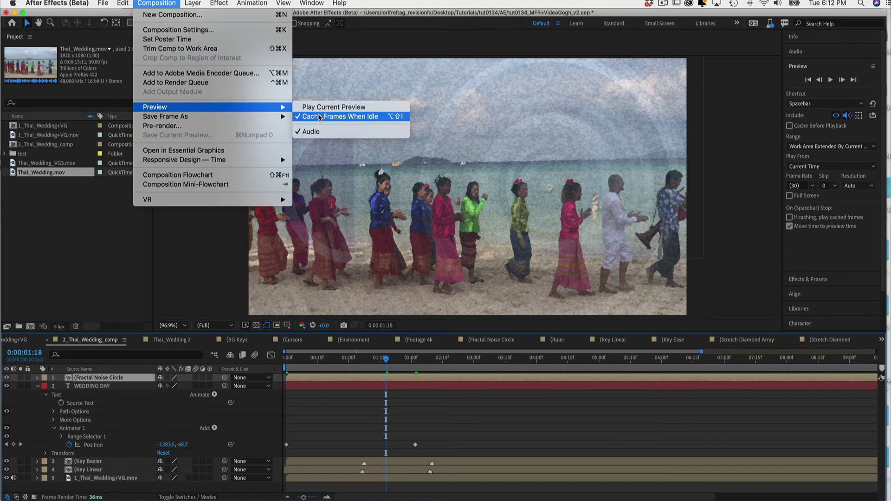
click(320, 116)
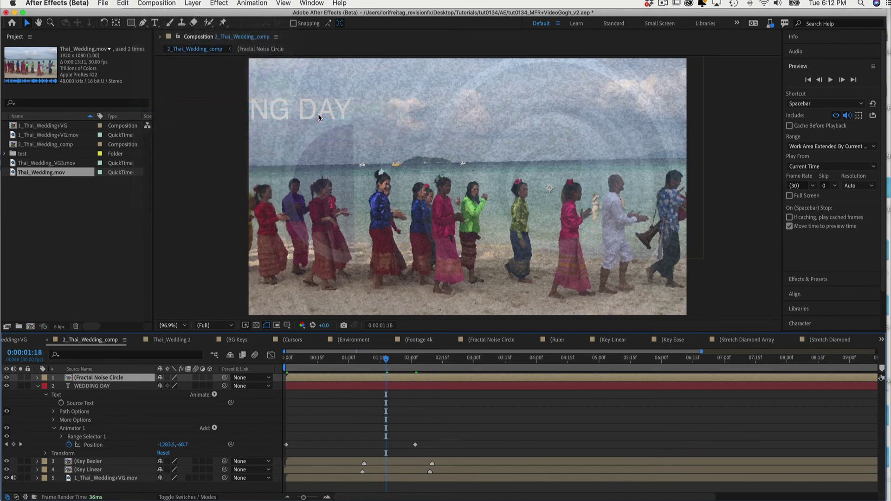